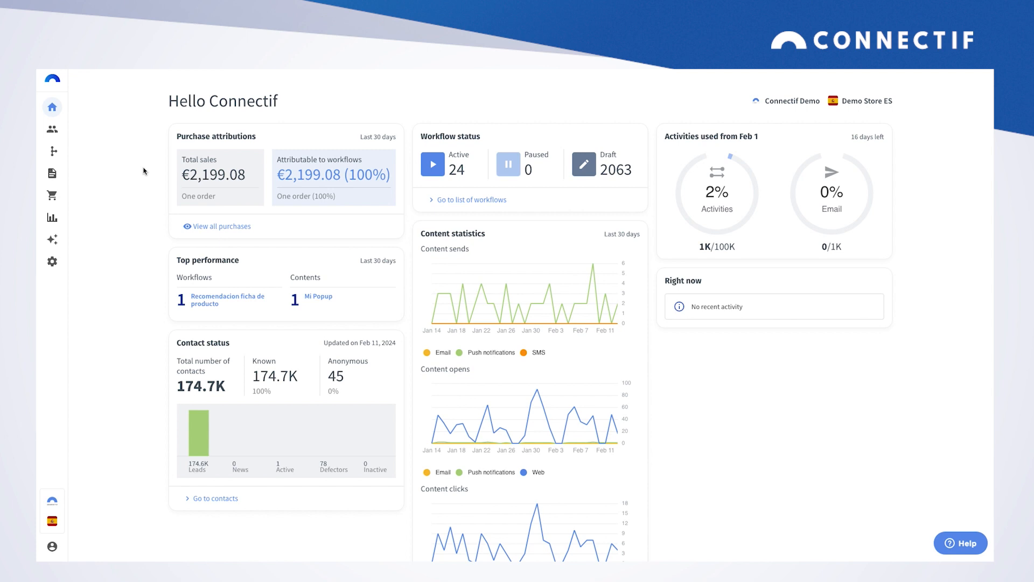
# - Create a new custom integration in the store settings and name it "Visitors offline"
pyautogui.click(52, 262)
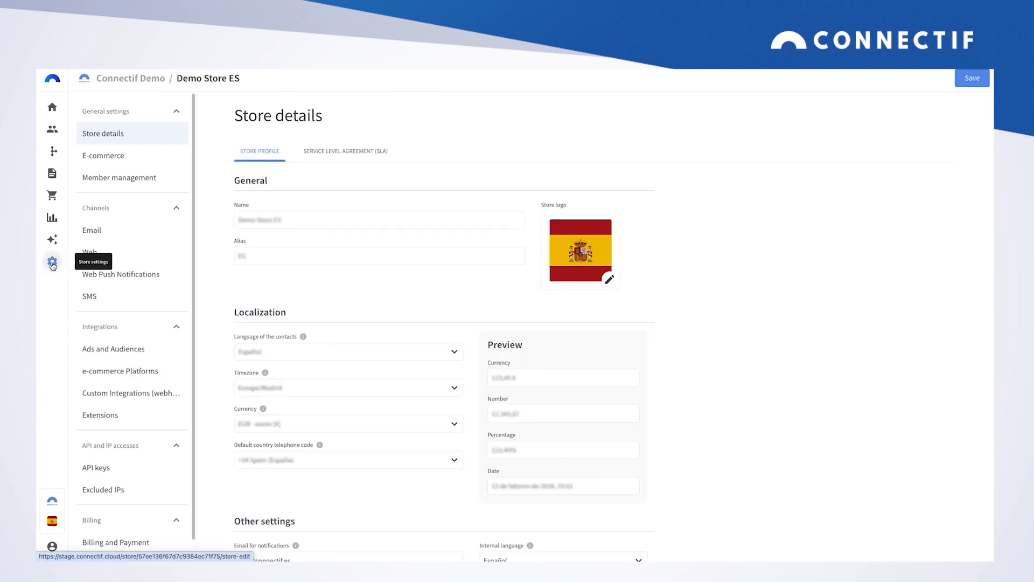
pyautogui.click(108, 397)
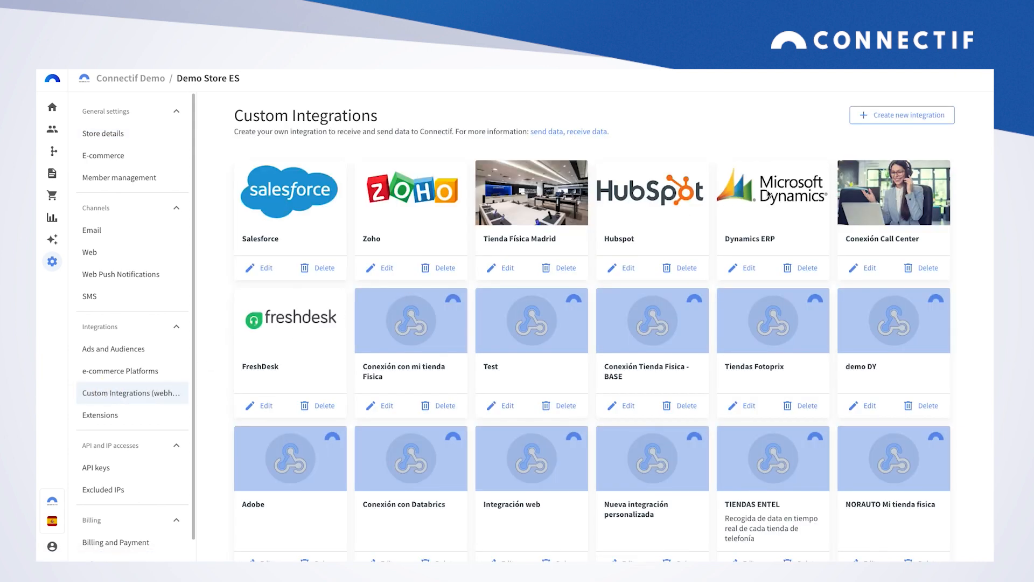
pyautogui.click(909, 122)
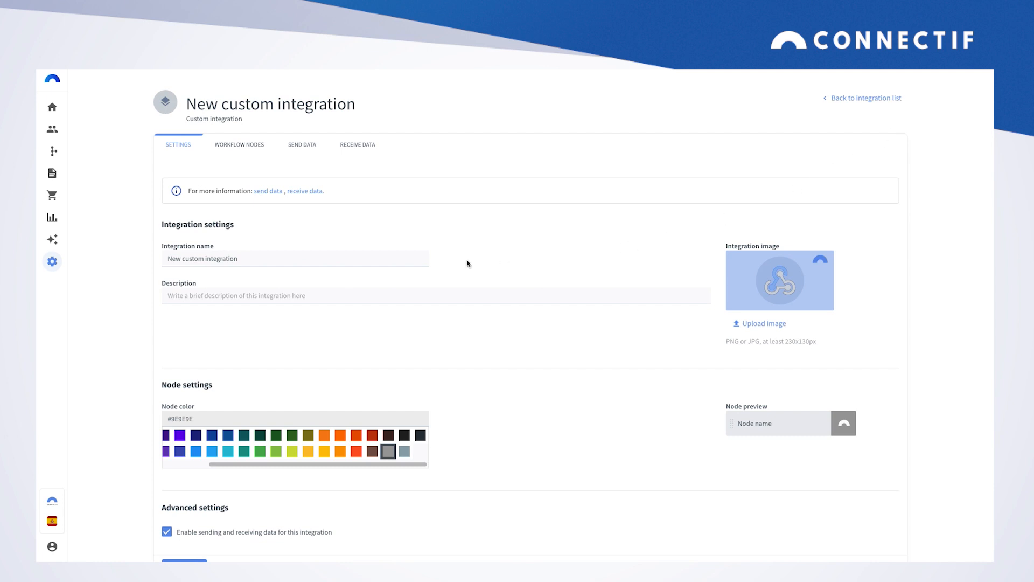
pyautogui.moveTo(388, 261); pyautogui.dragTo(174, 250)
pyautogui.write('V')
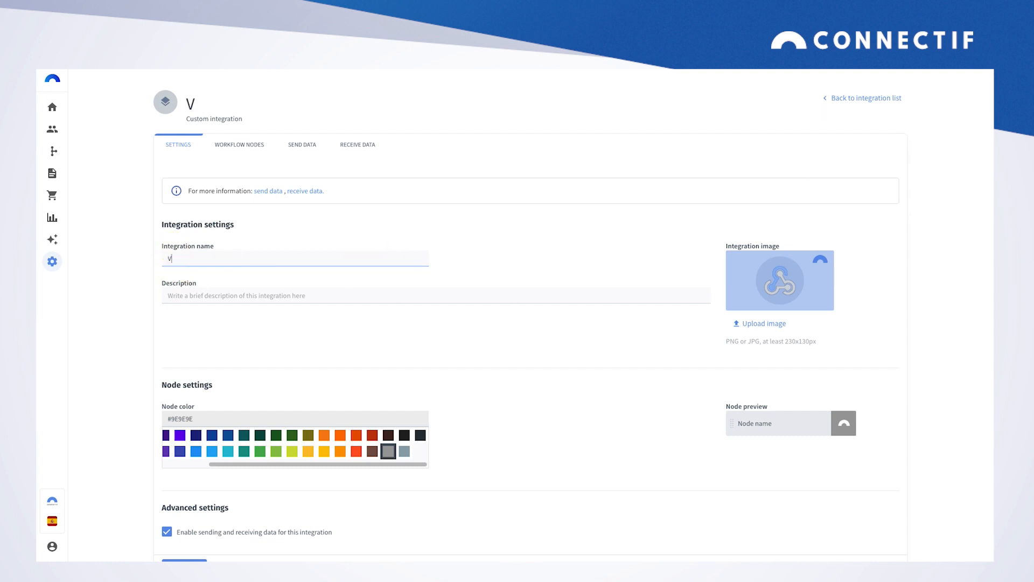
pyautogui.write('isitors offline')
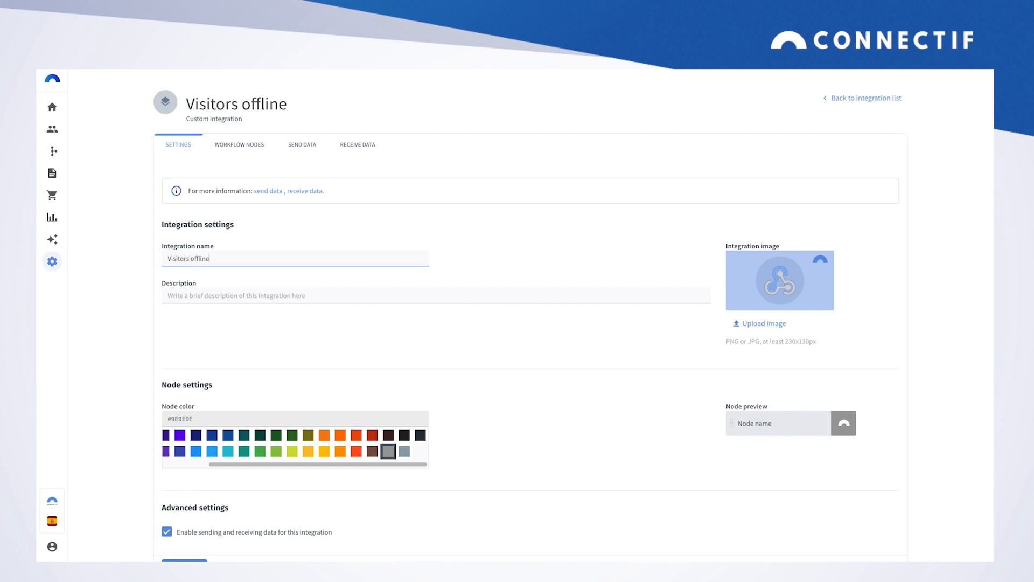
# - Set the integration's node color to lime #CDDC39 and update the integration
pyautogui.click(267, 294)
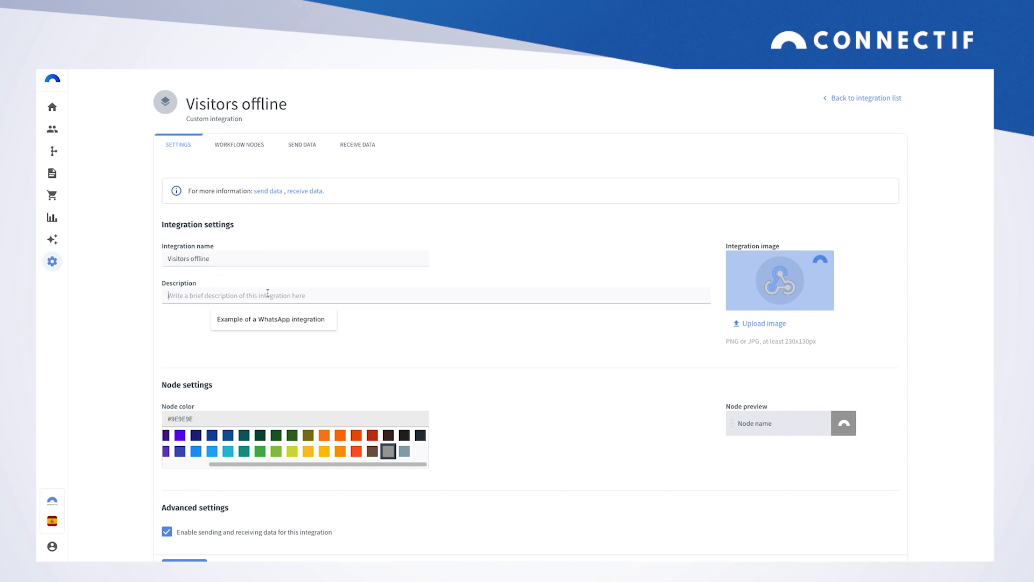
pyautogui.click(770, 286)
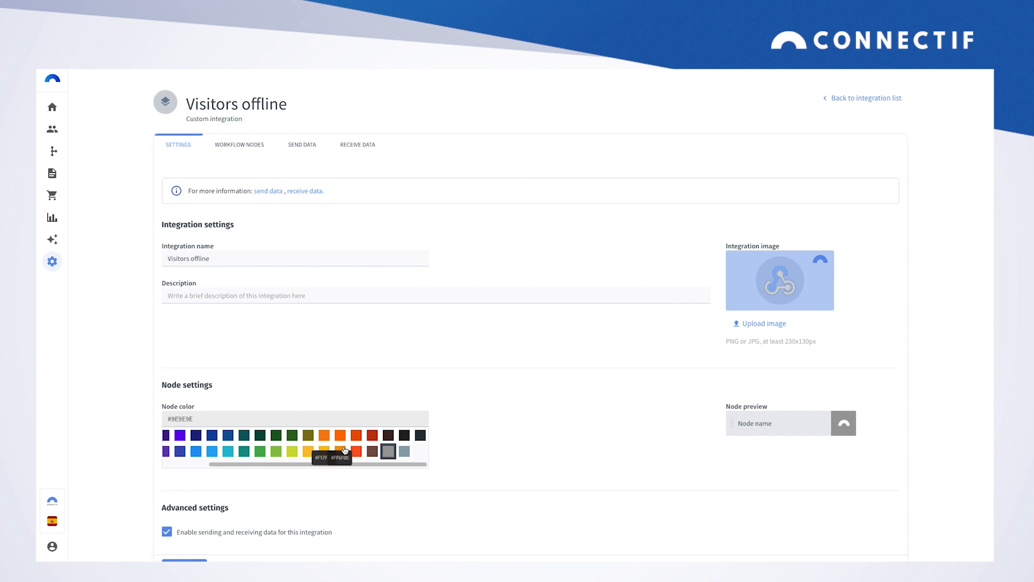
pyautogui.click(292, 451)
pyautogui.scroll(-1, 309, 426)
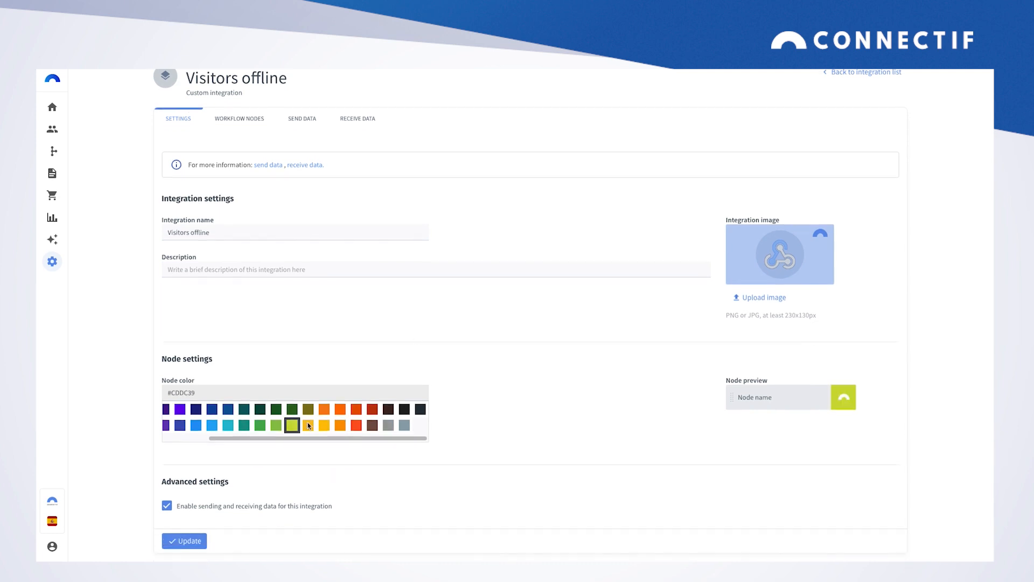
pyautogui.click(196, 548)
# - Create a new inbound event for receiving data in this integration and name it "Visitors offline"
pyautogui.click(343, 119)
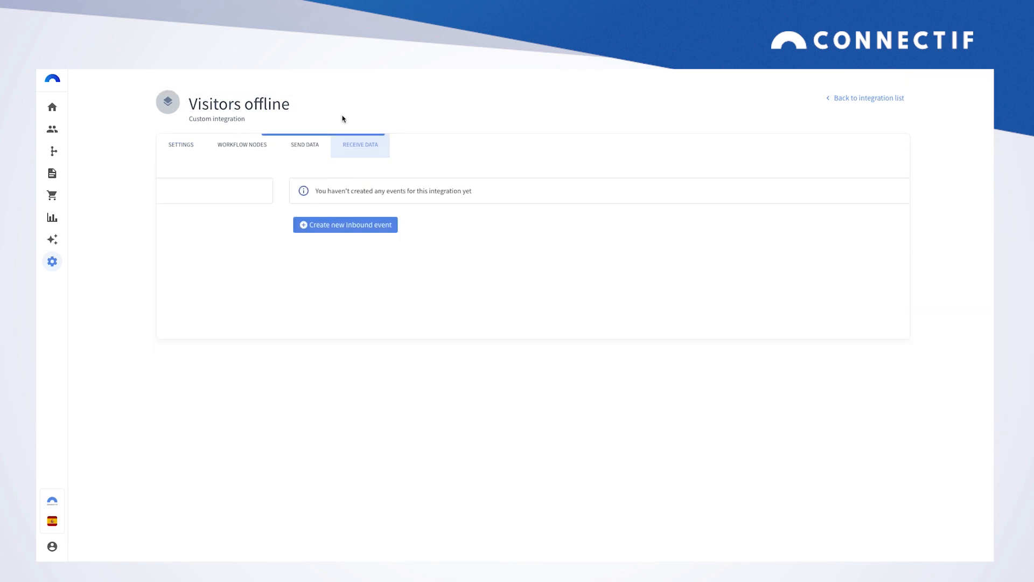
pyautogui.click(251, 226)
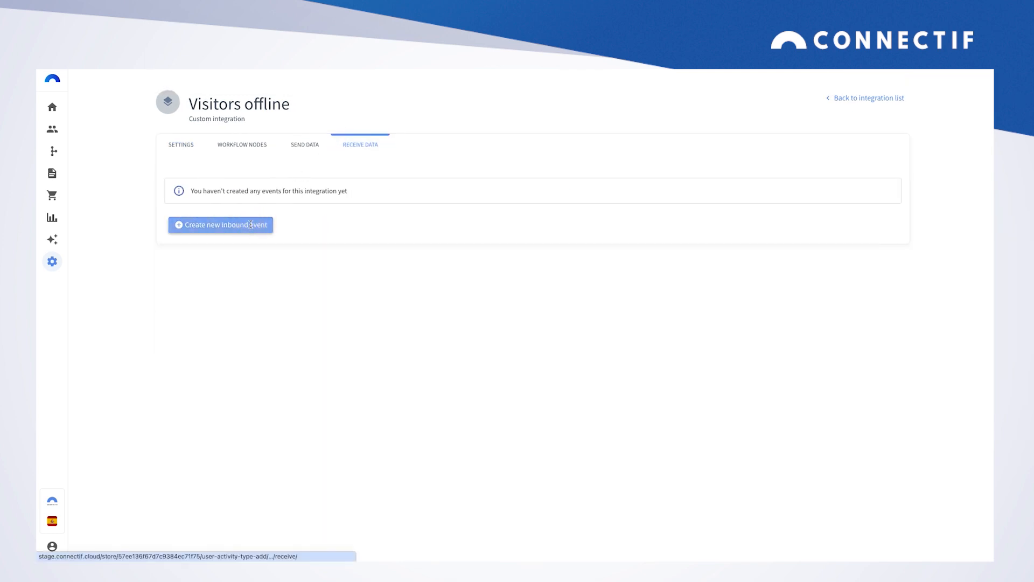
pyautogui.click(237, 187)
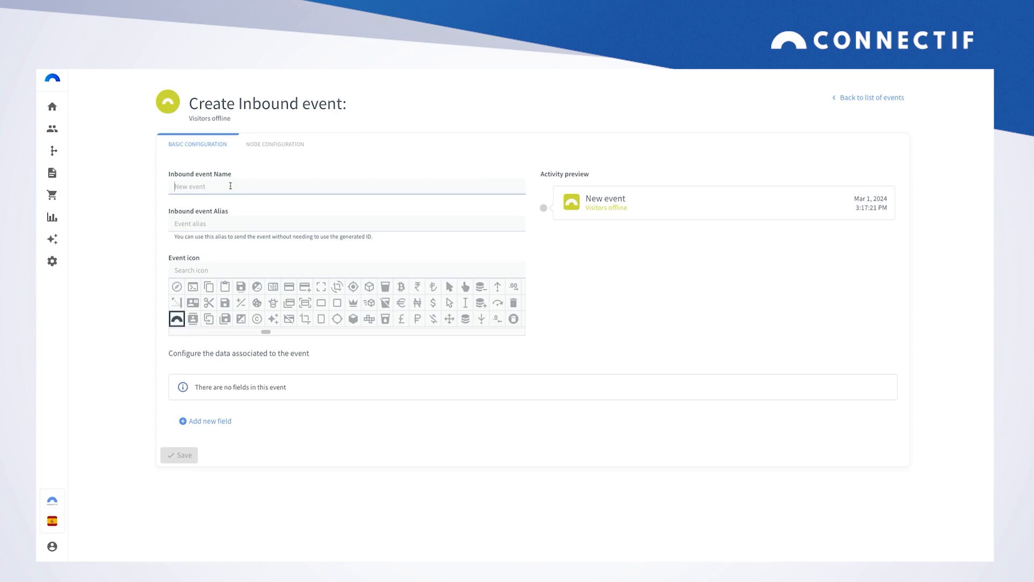
pyautogui.write('Visitors offline')
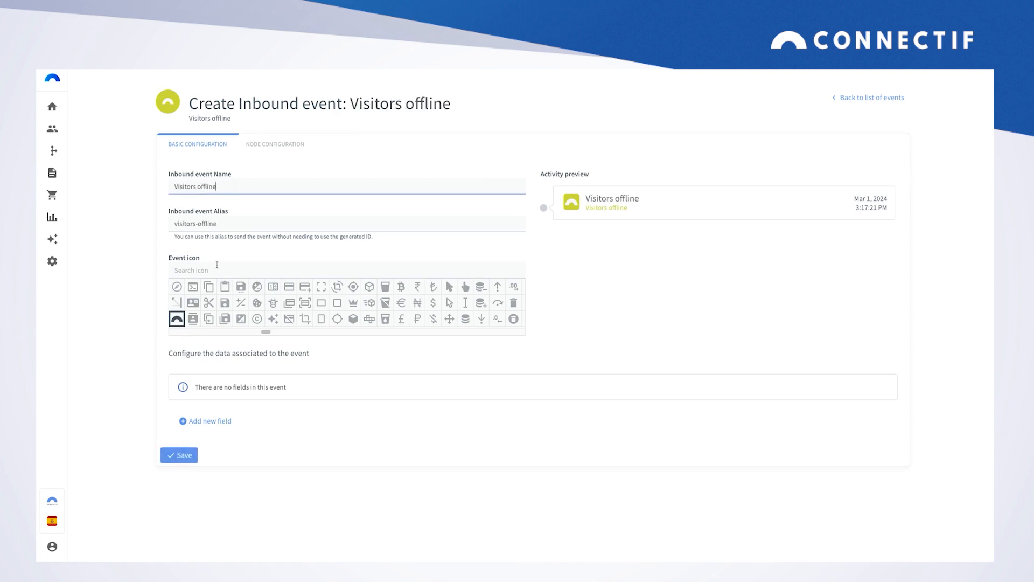
# - Add an Email-type field named "email" to the event, marked as required and as primary key
pyautogui.click(210, 422)
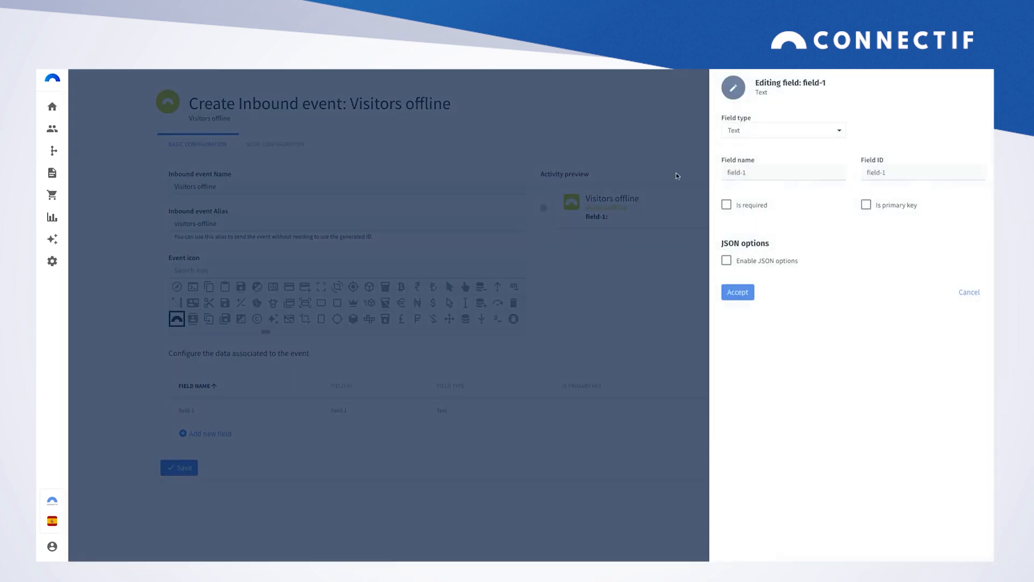
pyautogui.click(754, 134)
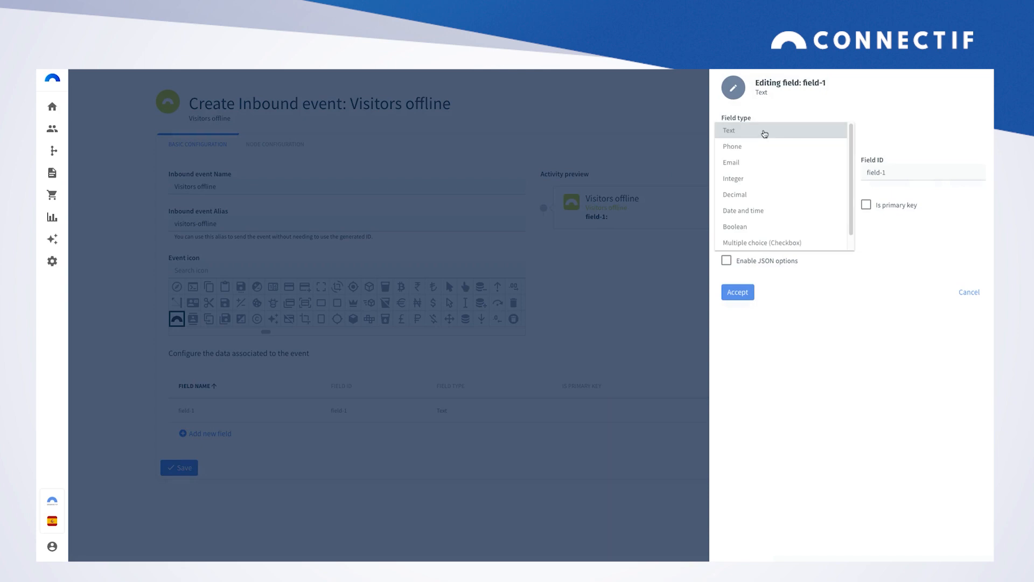
pyautogui.click(761, 164)
pyautogui.click(751, 172)
pyautogui.hotkey('ctrl', 'a')
pyautogui.write('email')
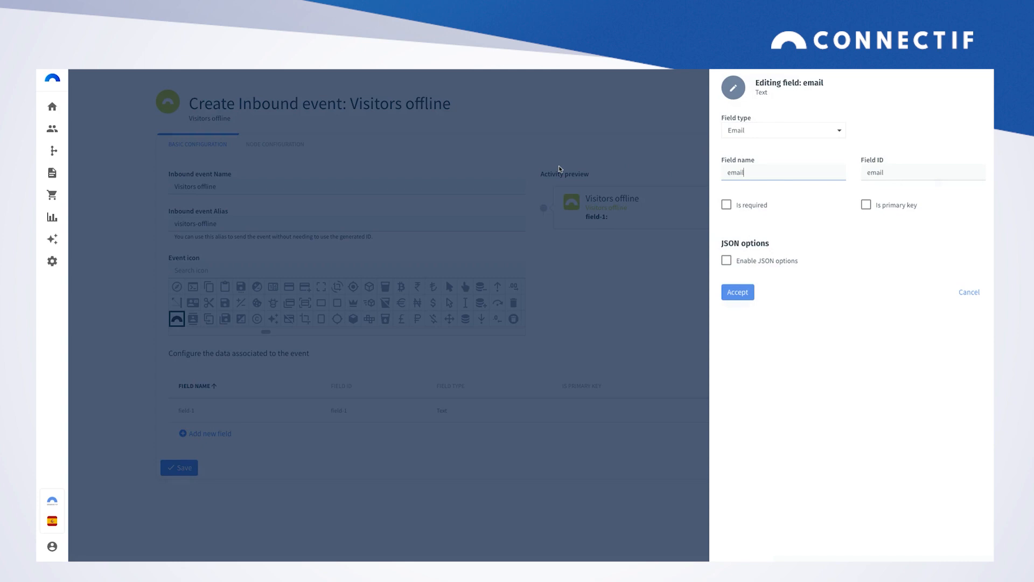
pyautogui.click(746, 207)
pyautogui.click(865, 205)
pyautogui.click(738, 293)
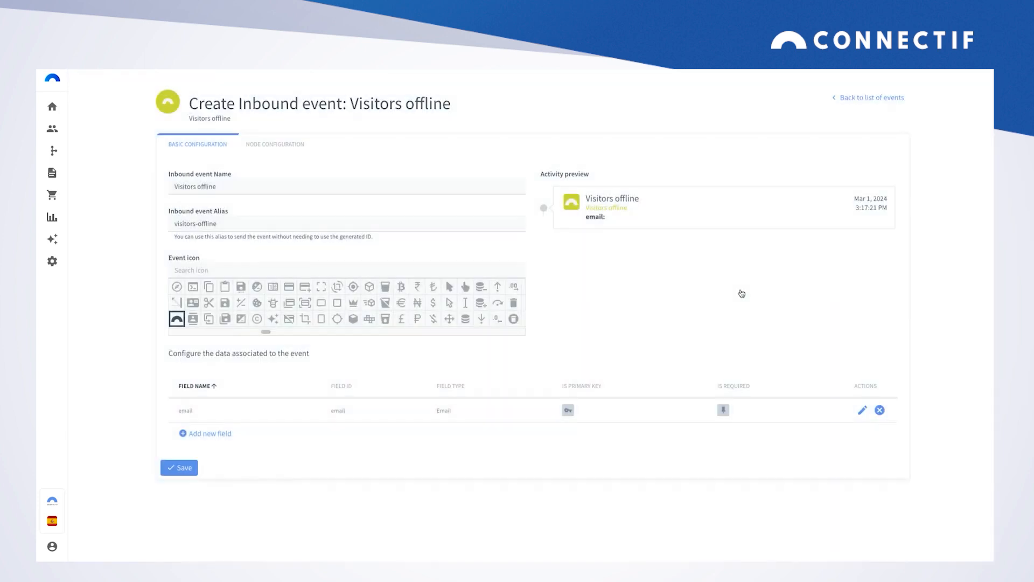
# - Add a text field named "offline name" to the event and save the inbound event
pyautogui.click(206, 437)
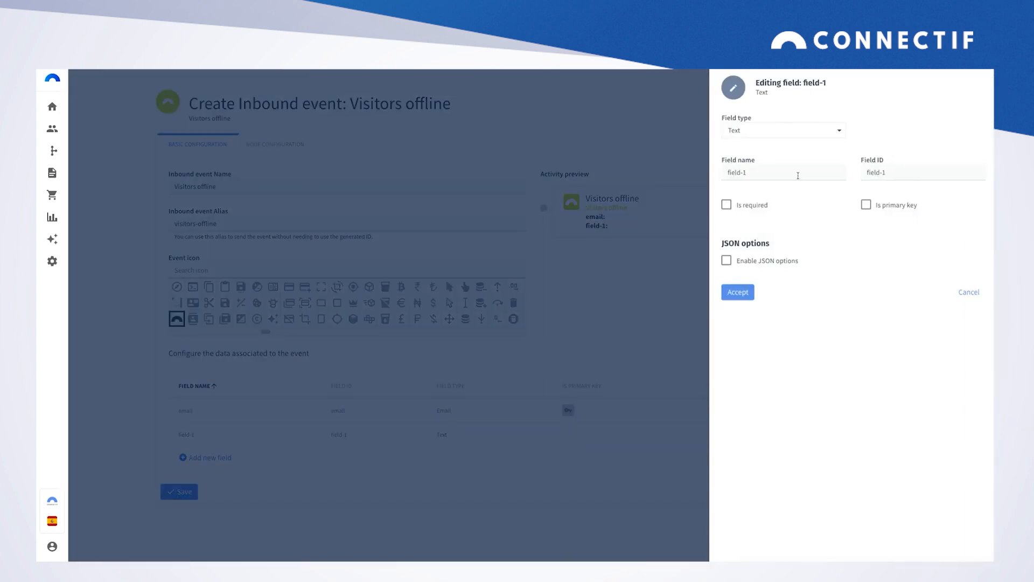
pyautogui.press('BackSpace')
pyautogui.press('BackSpace')
pyautogui.press('BackSpace')
pyautogui.press('BackSpace')
pyautogui.press('BackSpace')
pyautogui.press('BackSpace')
pyautogui.press('BackSpace')
pyautogui.write('offline name')
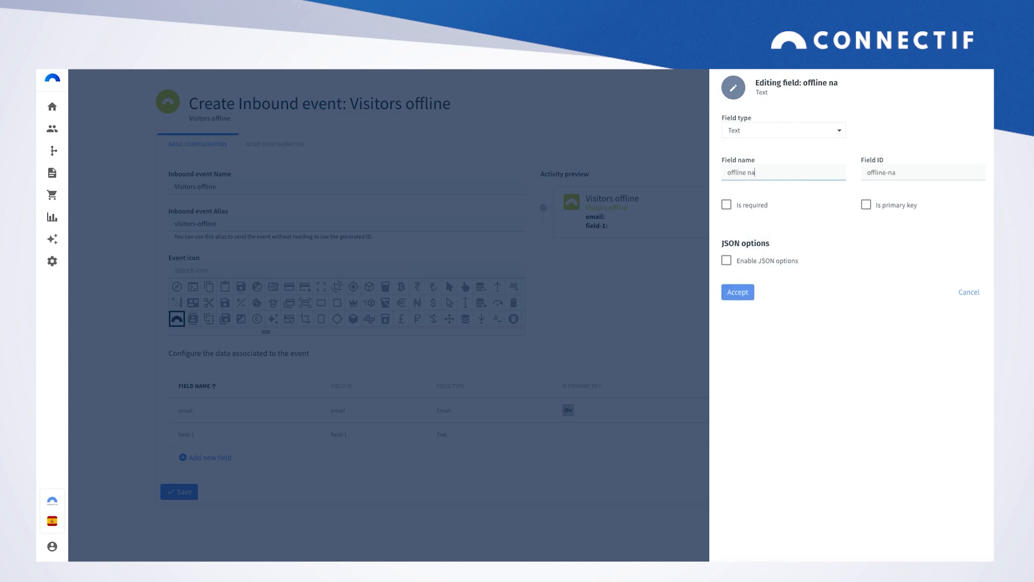
pyautogui.click(737, 294)
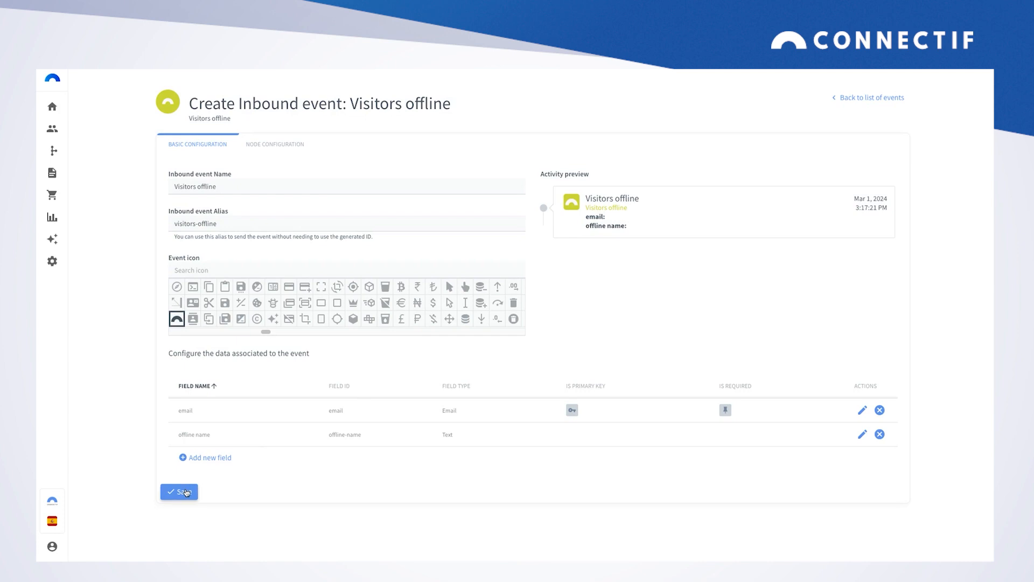
pyautogui.click(185, 492)
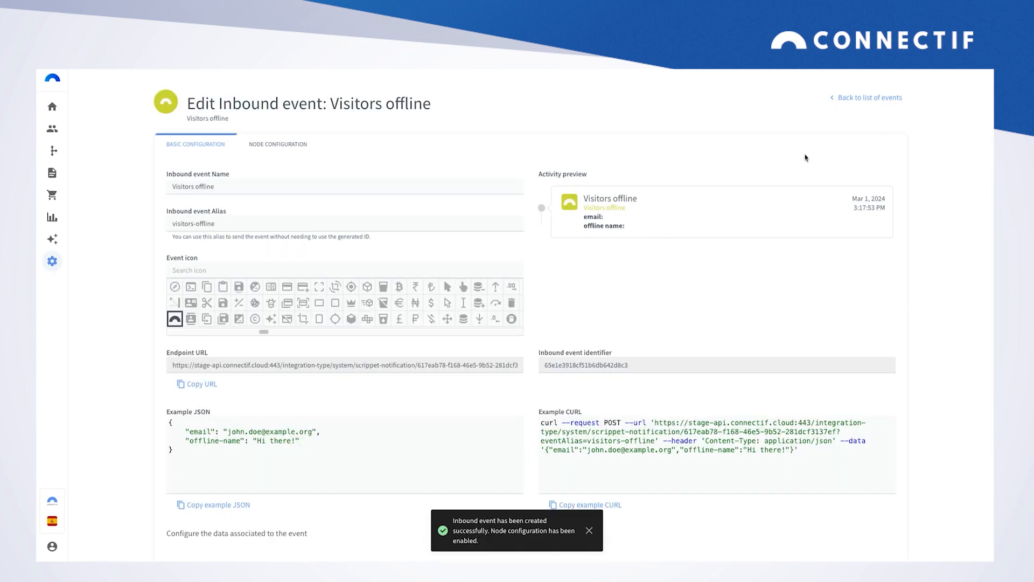
# - Reopen the Visitors offline event from the list of events, copy its endpoint URL and save the event
pyautogui.click(857, 100)
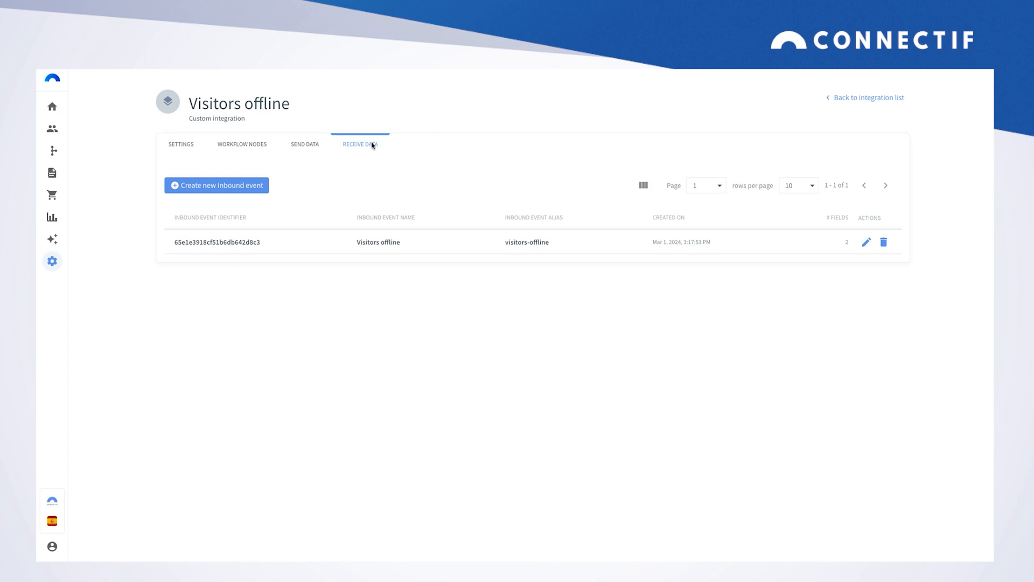
pyautogui.click(867, 243)
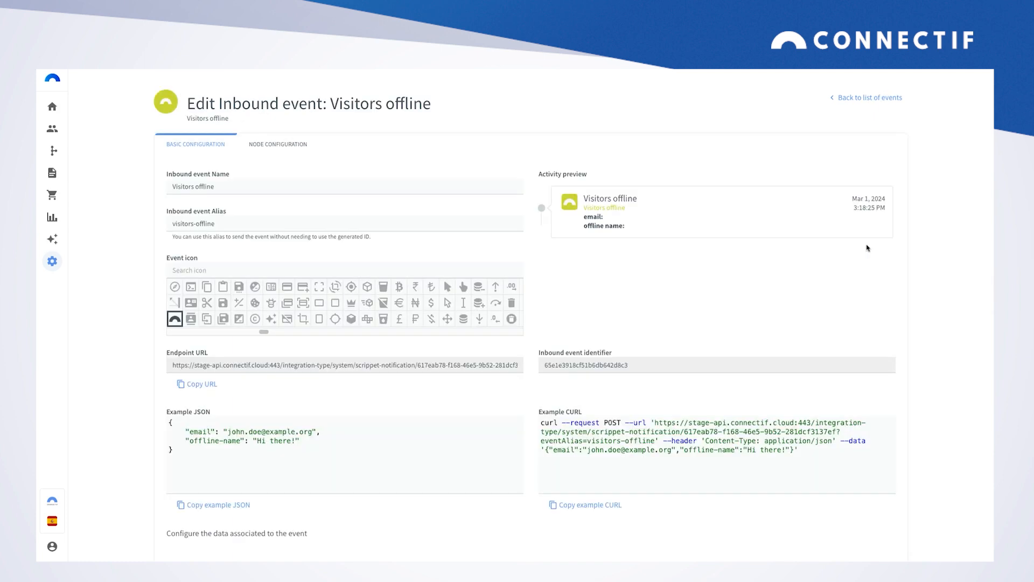
pyautogui.click(205, 385)
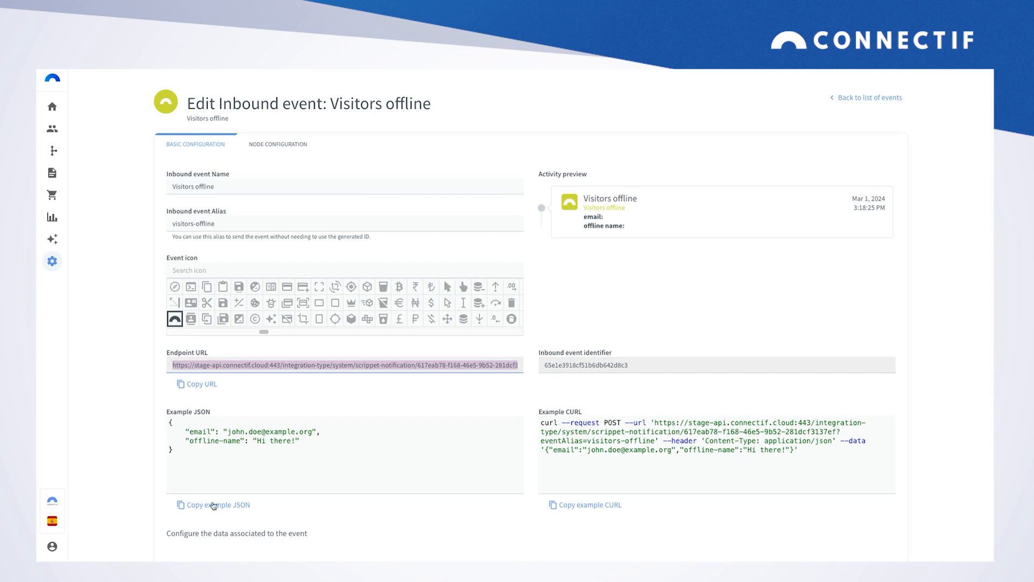
pyautogui.scroll(-3, 208, 501)
pyautogui.click(183, 542)
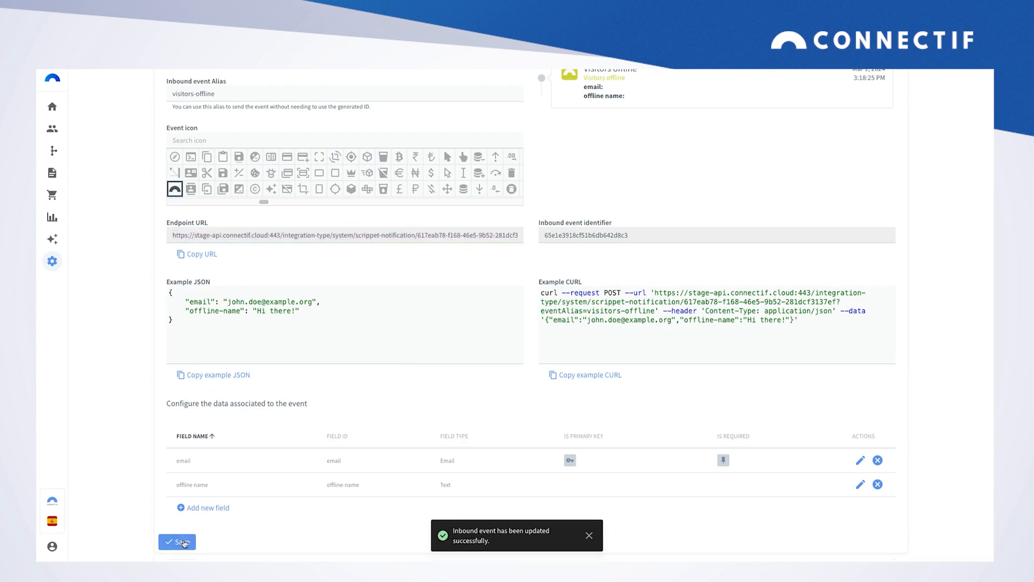
# - Create a new blank workflow
pyautogui.click(53, 150)
pyautogui.click(188, 133)
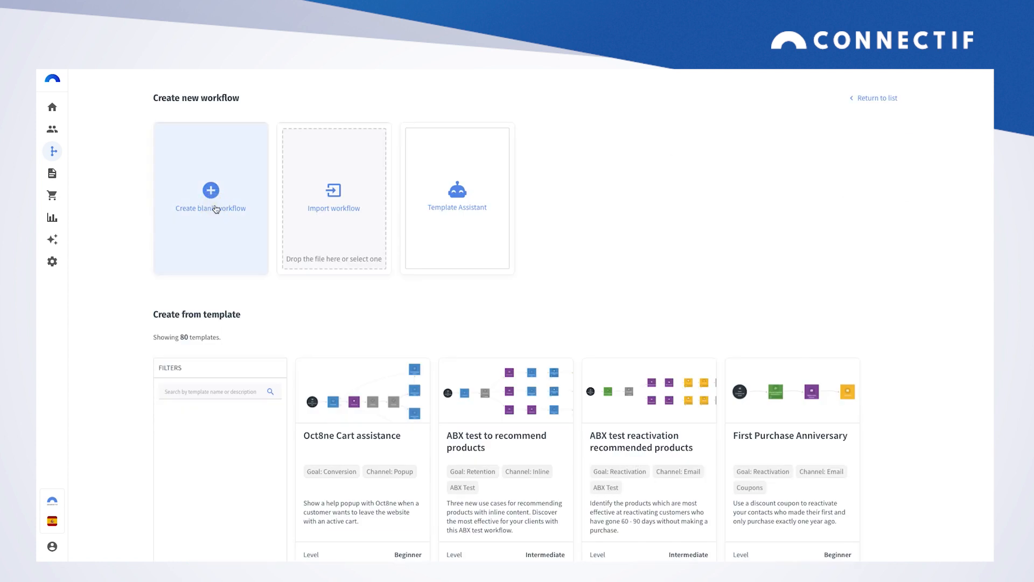
pyautogui.click(216, 209)
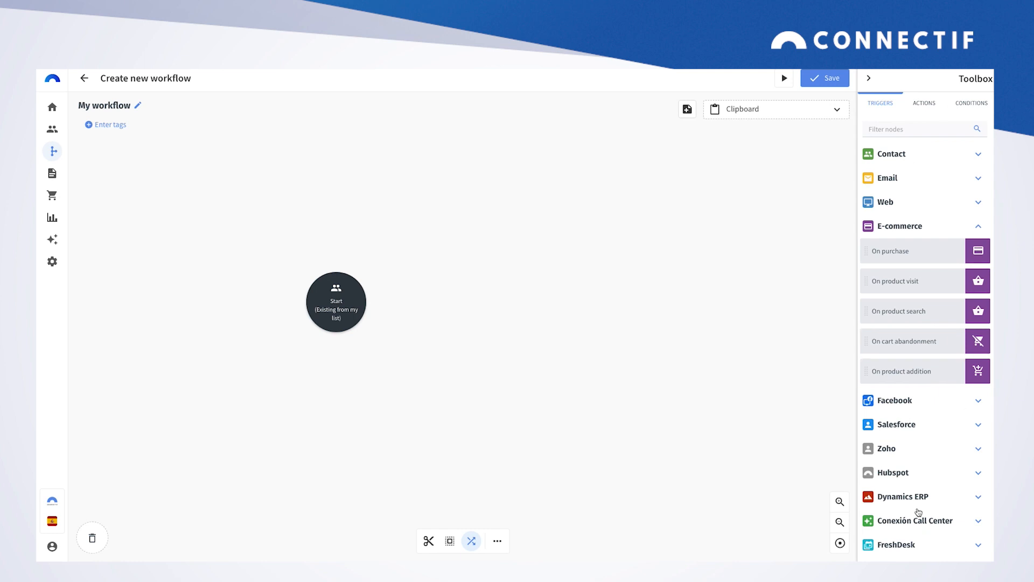
# - Add the Trigger Registers offline node to the workflow, connected after the Start node
pyautogui.scroll(-4, 919, 515)
pyautogui.click(909, 547)
pyautogui.scroll(-1, 909, 547)
pyautogui.moveTo(909, 548); pyautogui.dragTo(477, 284)
# - Add a contact Set field action node connected after the Trigger Registers offline node
pyautogui.click(924, 103)
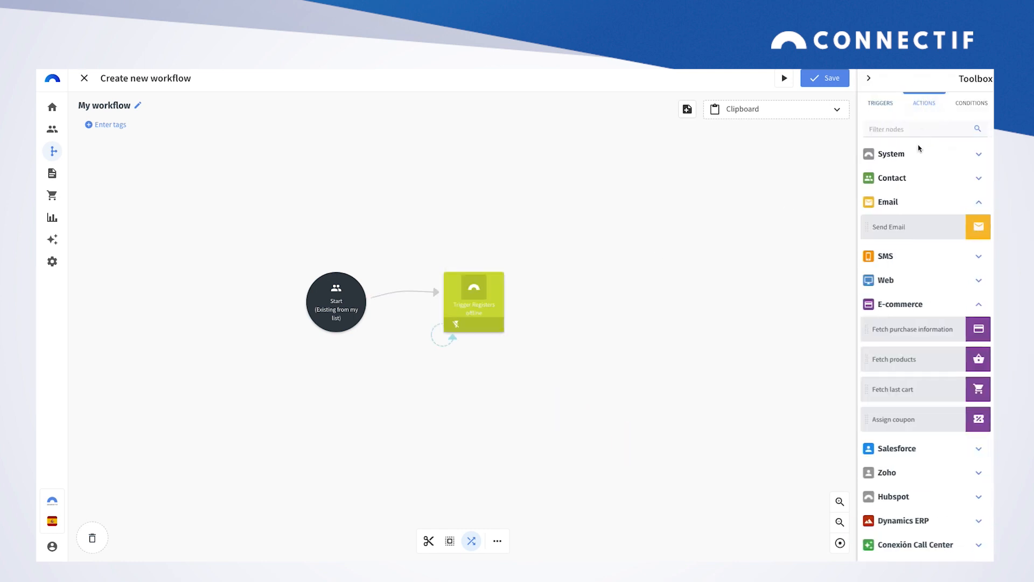
pyautogui.click(905, 180)
pyautogui.moveTo(884, 204); pyautogui.dragTo(587, 299)
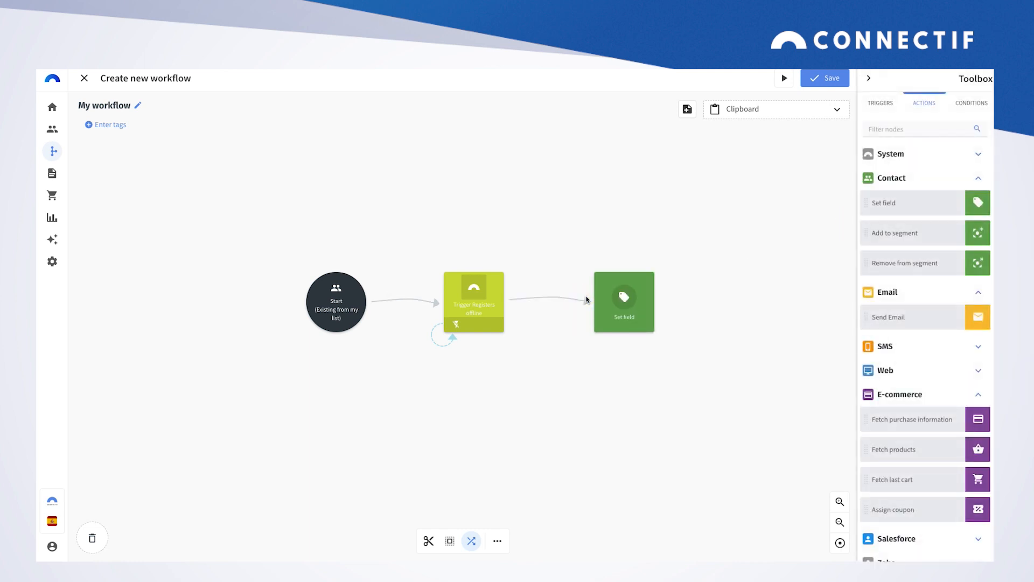
# - Assign the trigger's Offline Name value to a contact field in the Set field node and apply the configuration
pyautogui.doubleClick(619, 310)
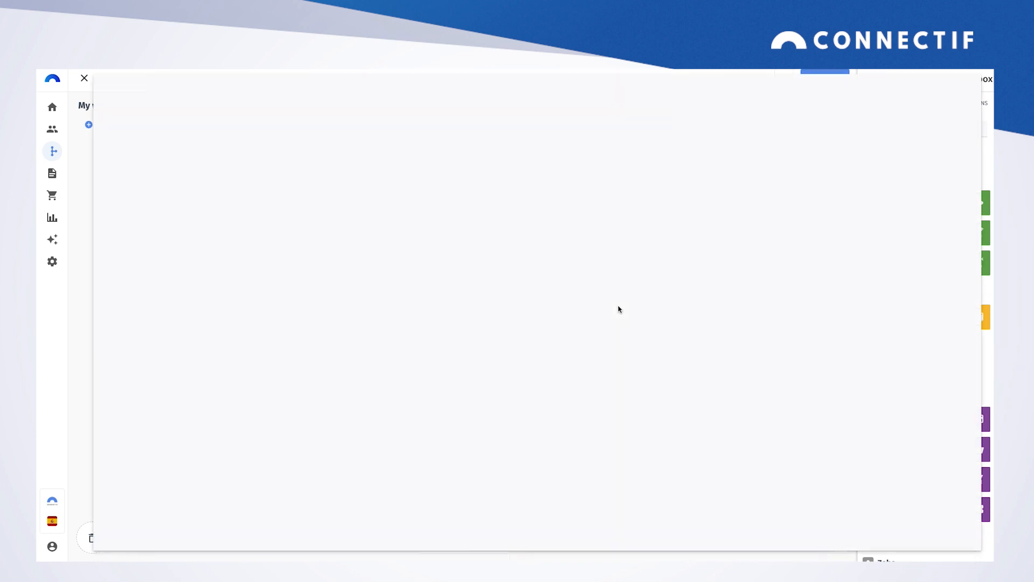
pyautogui.click(334, 210)
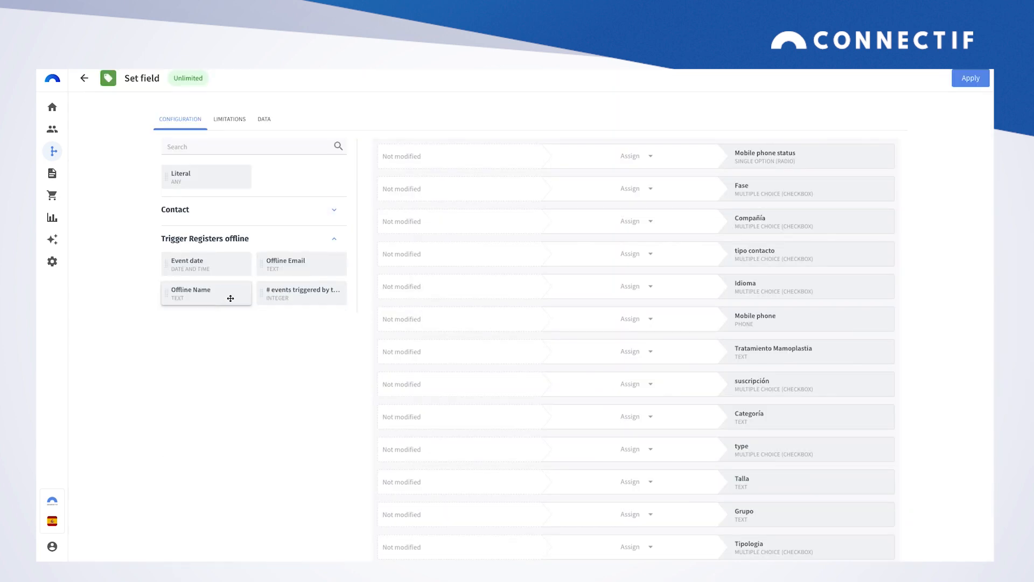
pyautogui.moveTo(205, 293); pyautogui.dragTo(427, 335)
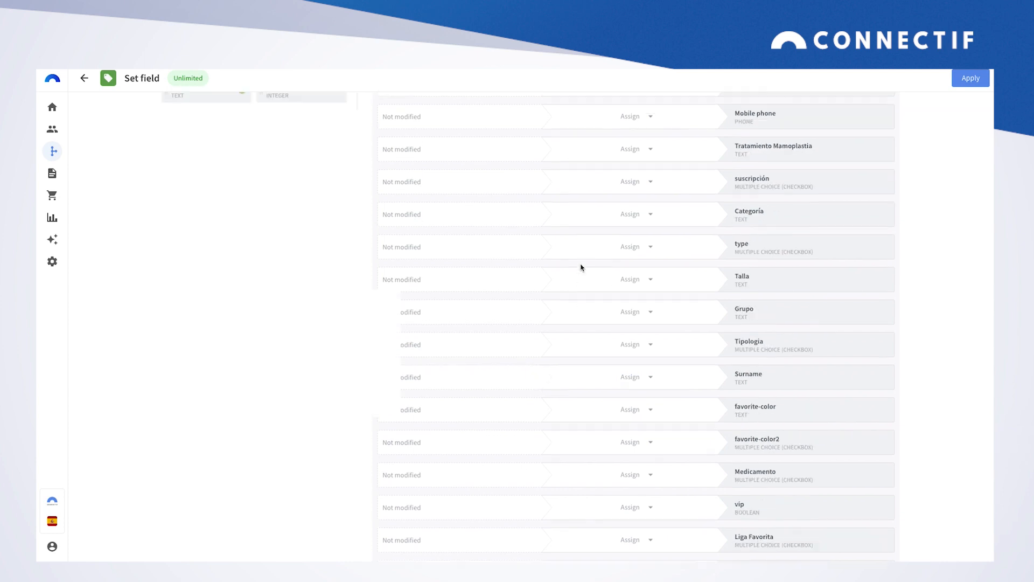
pyautogui.click(969, 79)
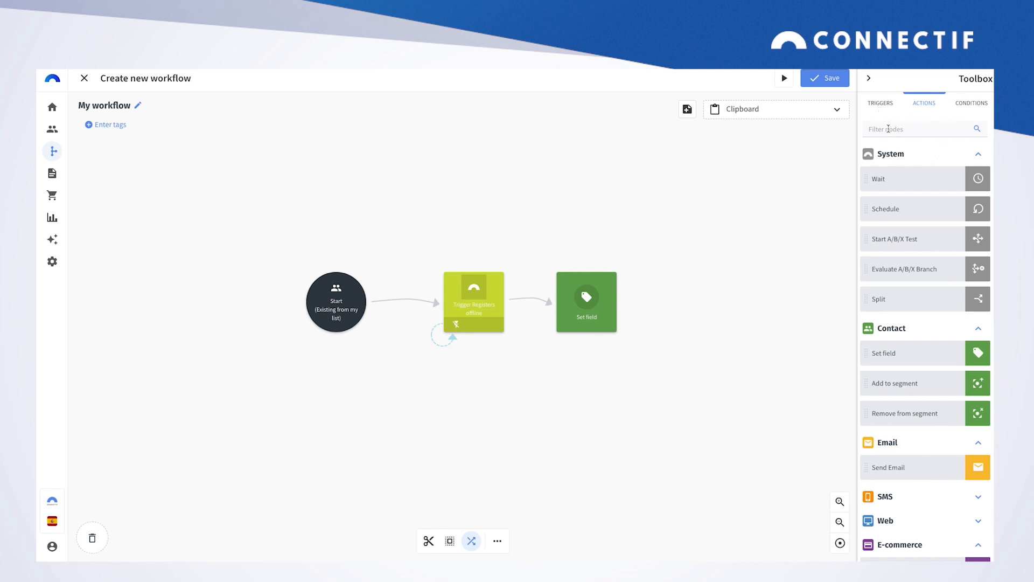
# - Add an Add to segment action node after the Set field node and save the workflow
pyautogui.moveTo(887, 384); pyautogui.dragTo(687, 292)
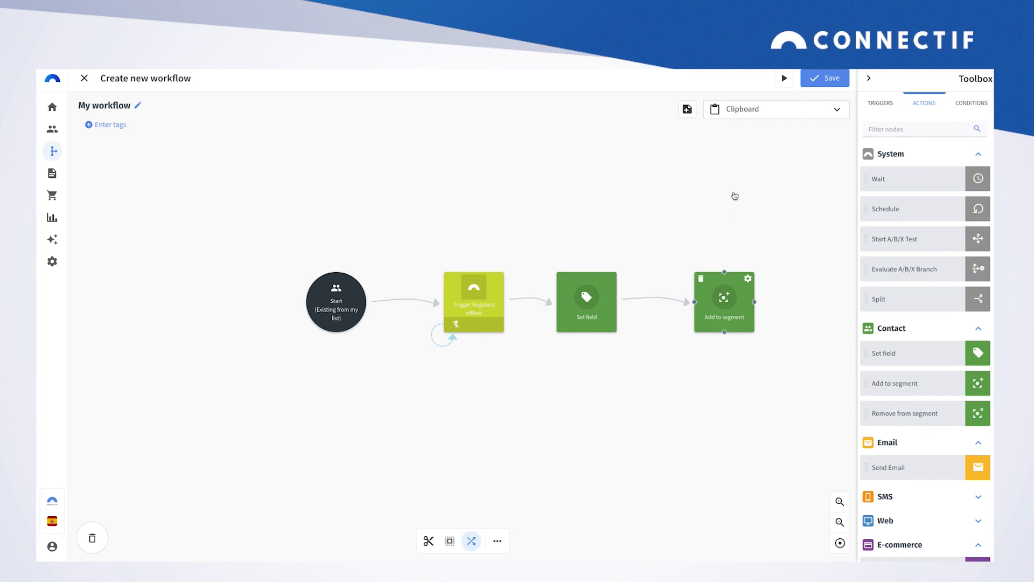
pyautogui.click(817, 81)
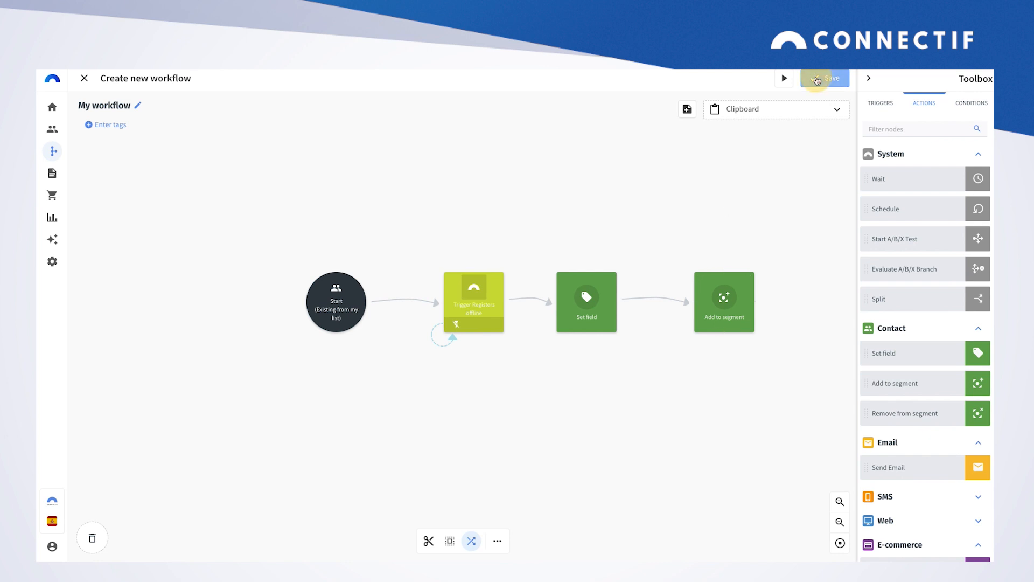